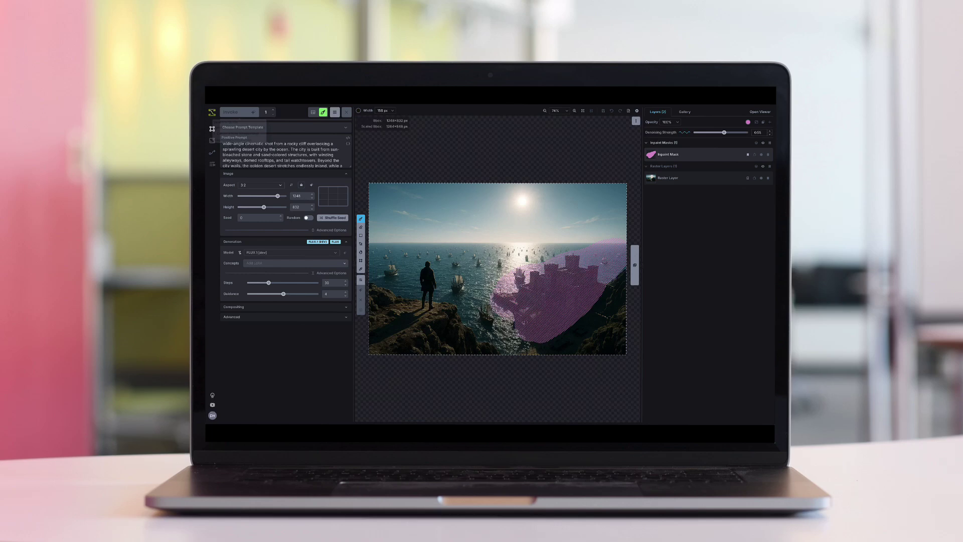
# - Regenerate the masked castle as a sprawling desert city, then start a fresh ChatGPT-4o canvas
pyautogui.hotkey('ctrl', 'Return')
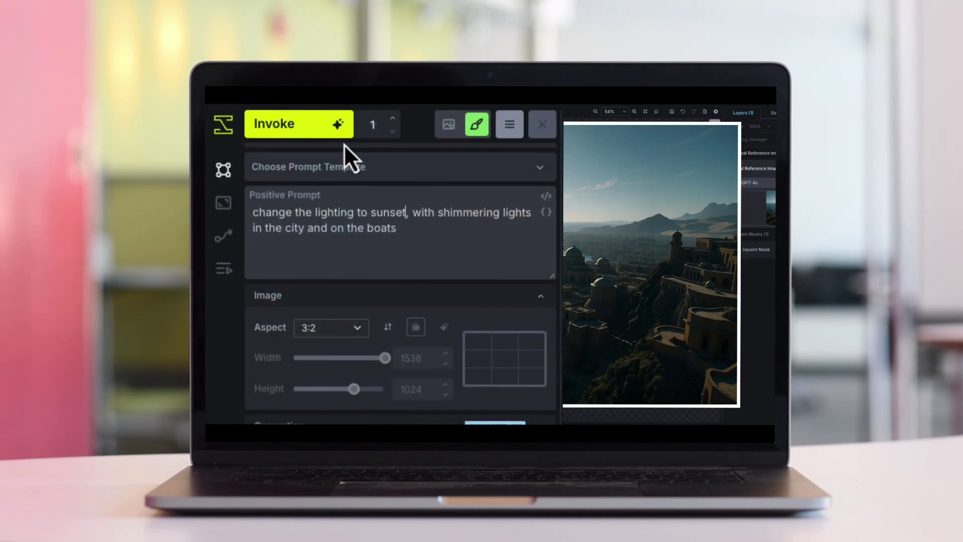
pyautogui.hotkey('ctrl', 'Return')
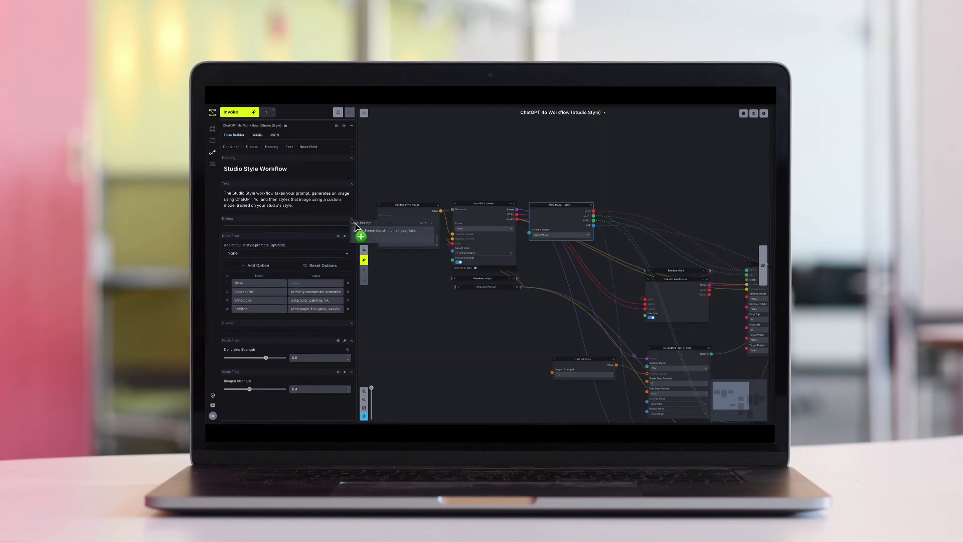
pyautogui.moveTo(361, 228); pyautogui.dragTo(259, 243)
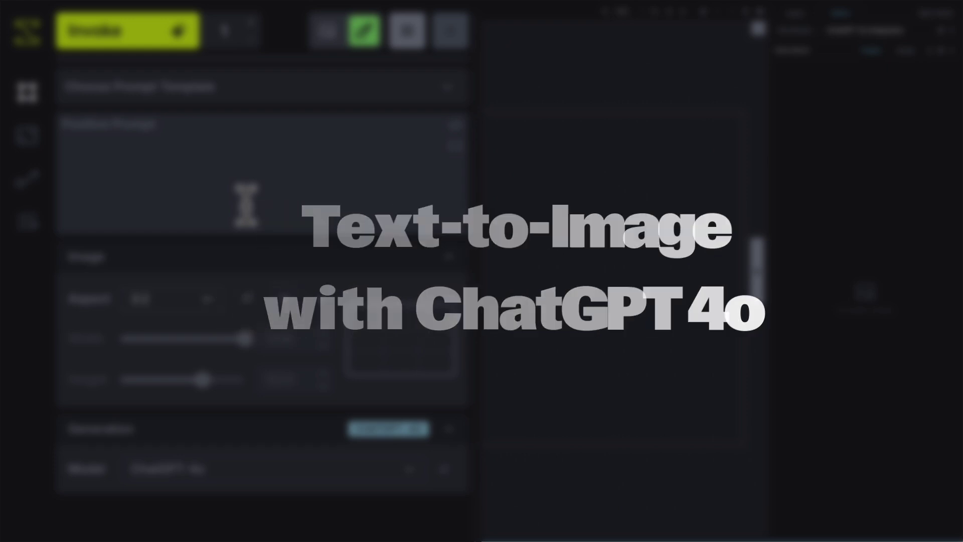
# - Generate a wide-angle cinematic shot of a lone figure on a cliff above ships and a stone fortress
pyautogui.click(135, 188)
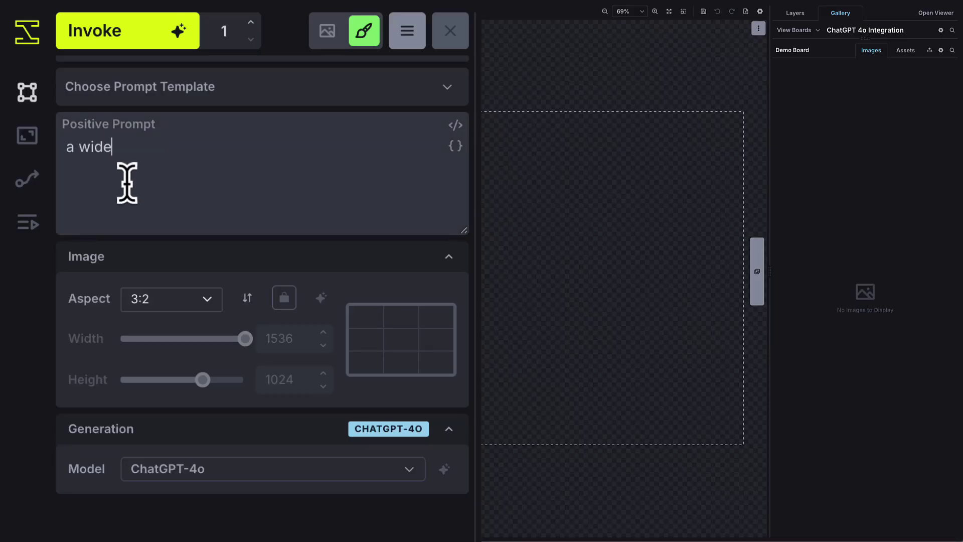
pyautogui.write('a wide-angle cinematic shop')
pyautogui.hotkey('ctrl', 'v')
pyautogui.scroll(5, 237, 215)
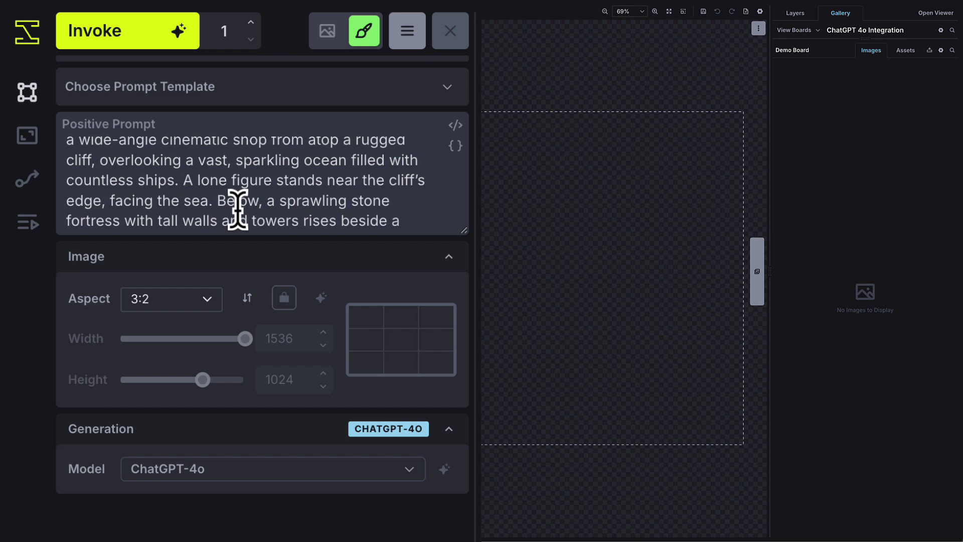
pyautogui.click(201, 39)
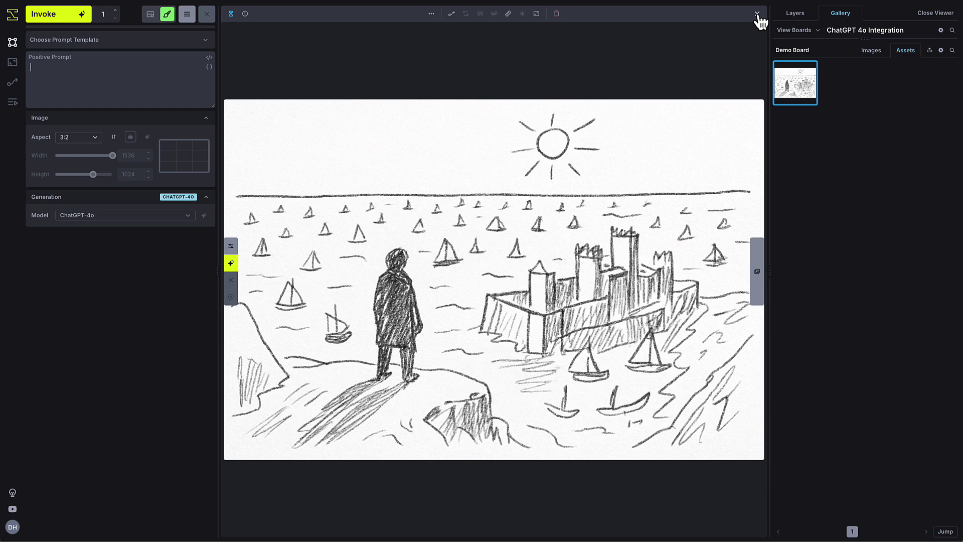
# - Set the pencil sketch as a global reference image and generate the cliff-and-fortress scene from it
pyautogui.click(758, 14)
pyautogui.moveTo(797, 85); pyautogui.dragTo(640, 401)
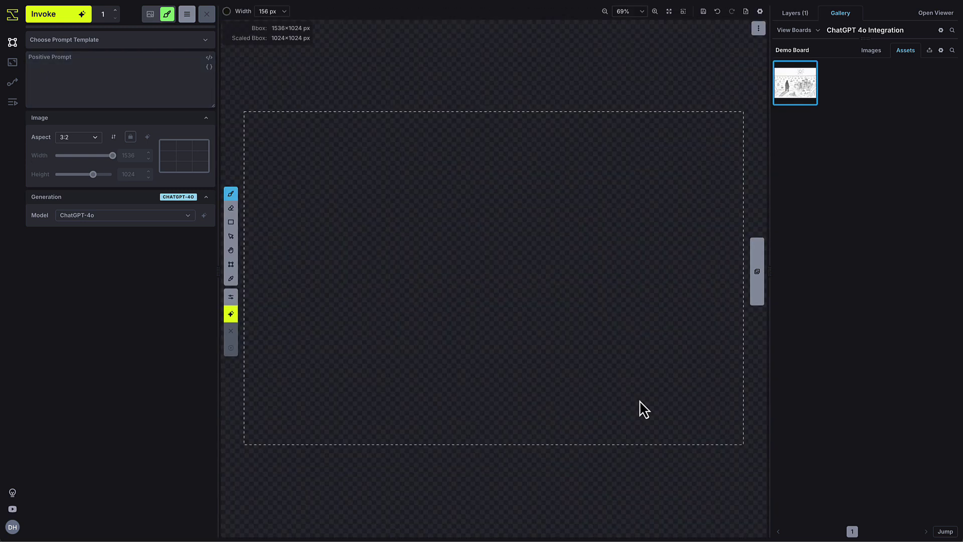
pyautogui.click(799, 13)
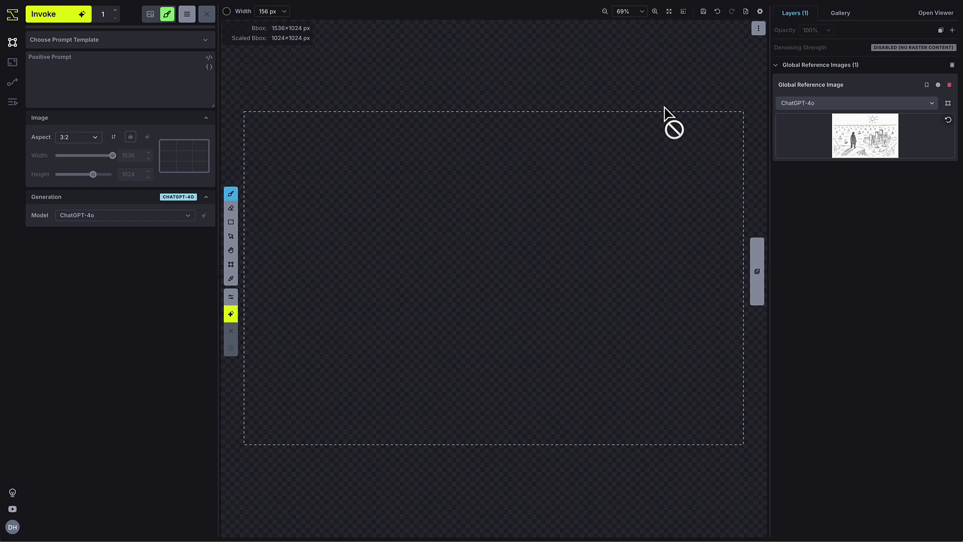
pyautogui.write('use')
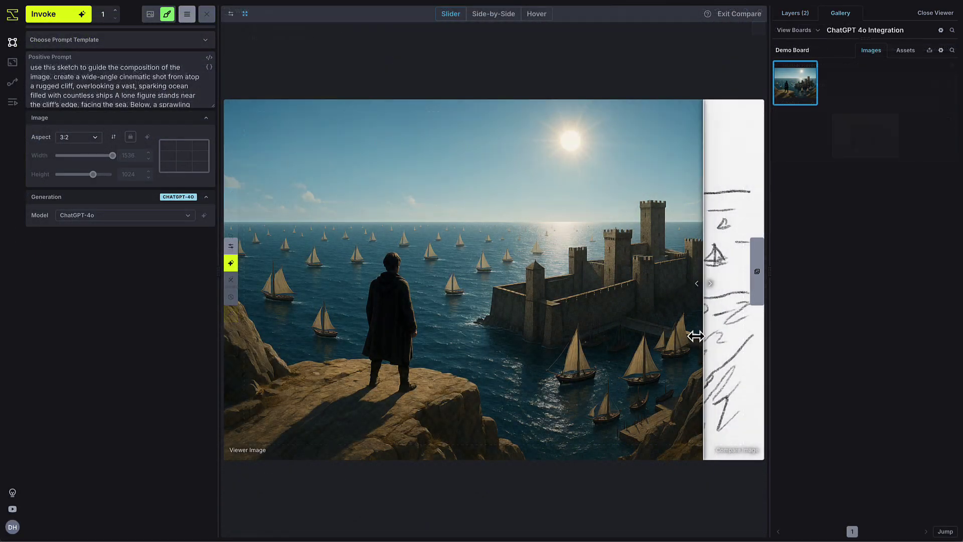
pyautogui.moveTo(695, 336)
pyautogui.mouseDown()
pyautogui.moveTo(357, 349)
pyautogui.moveTo(222, 370)
pyautogui.moveTo(338, 350)
pyautogui.moveTo(655, 331)
pyautogui.moveTo(735, 327)
pyautogui.moveTo(775, 337)
pyautogui.mouseUp()
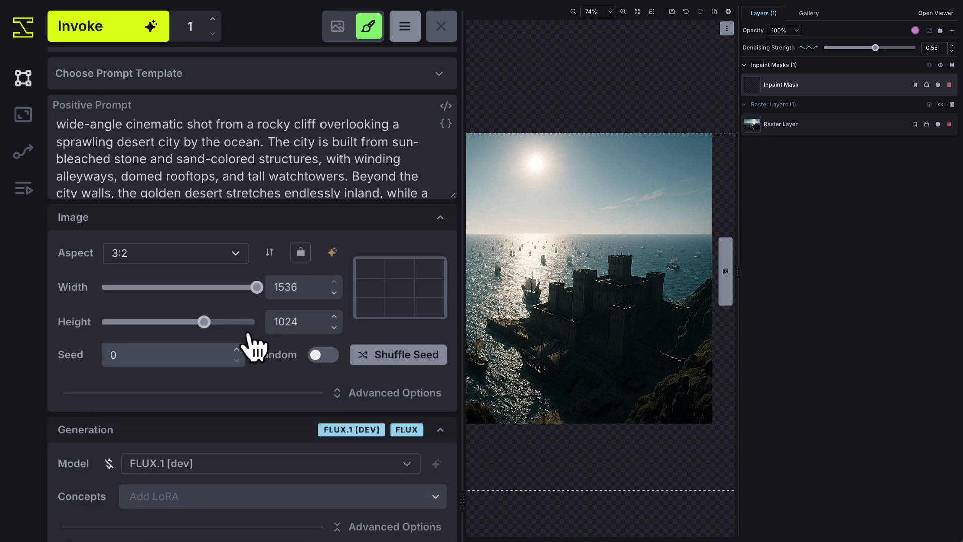
# - Resize to 1248×832, mask the castle and shore, and inpaint them as a sunlit desert city
pyautogui.click(332, 252)
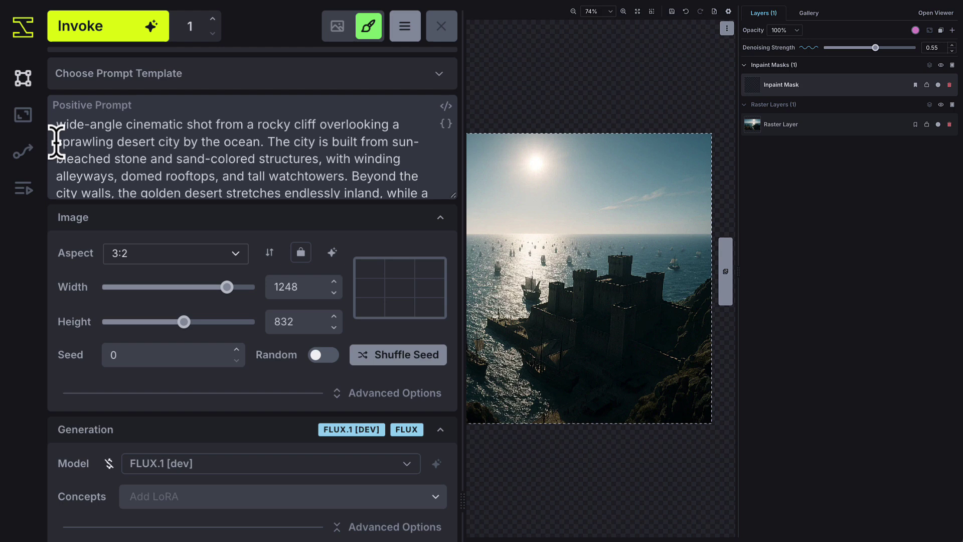
pyautogui.moveTo(56, 142); pyautogui.dragTo(263, 139)
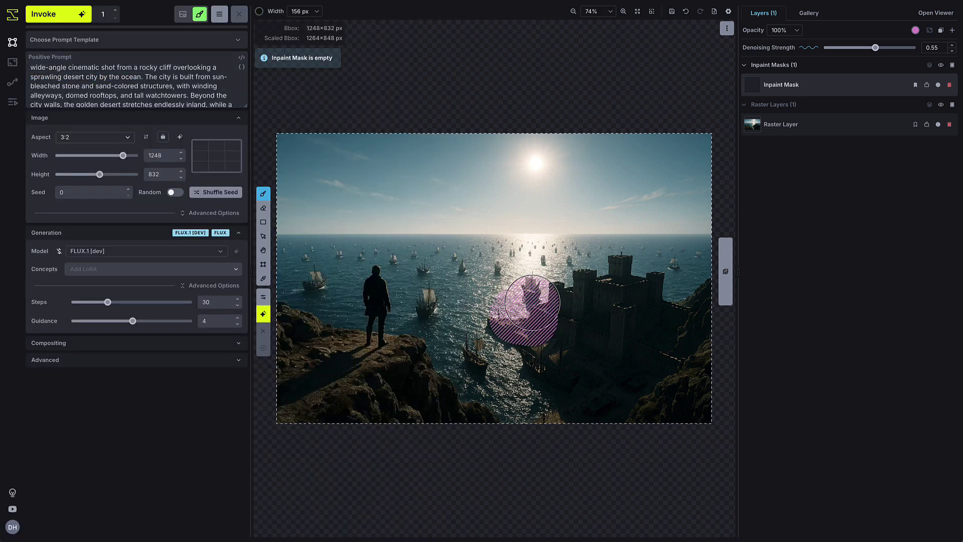
pyautogui.moveTo(532, 302)
pyautogui.mouseDown()
pyautogui.moveTo(675, 258)
pyautogui.moveTo(619, 315)
pyautogui.moveTo(548, 352)
pyautogui.moveTo(559, 309)
pyautogui.moveTo(618, 328)
pyautogui.moveTo(702, 231)
pyautogui.mouseUp()
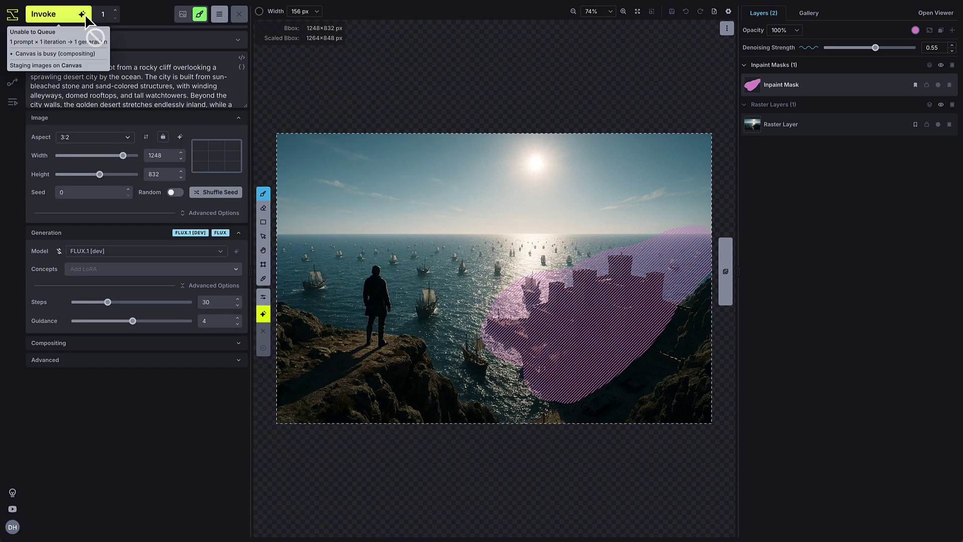
pyautogui.click(85, 16)
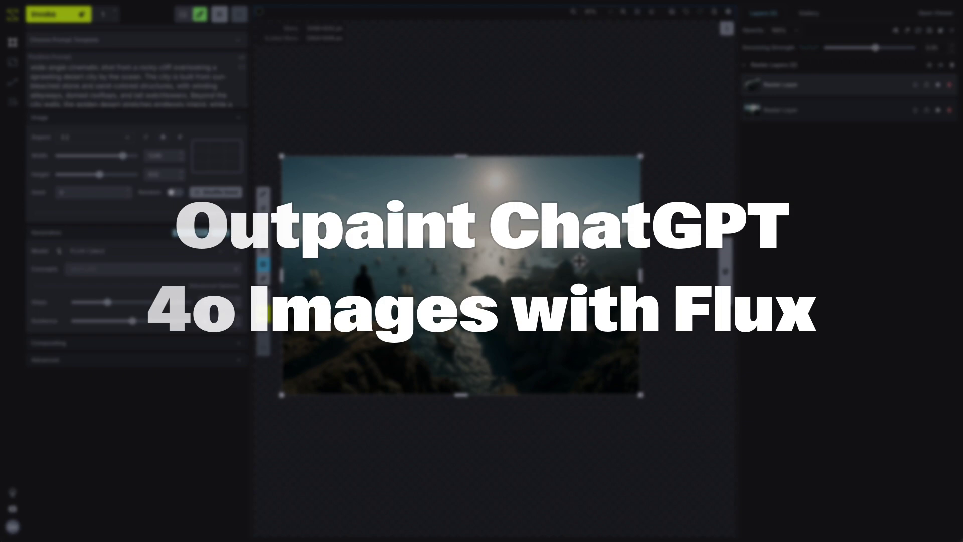
# - Outpaint the scene to 1472×832 and accept the result as a new layer
pyautogui.click(75, 14)
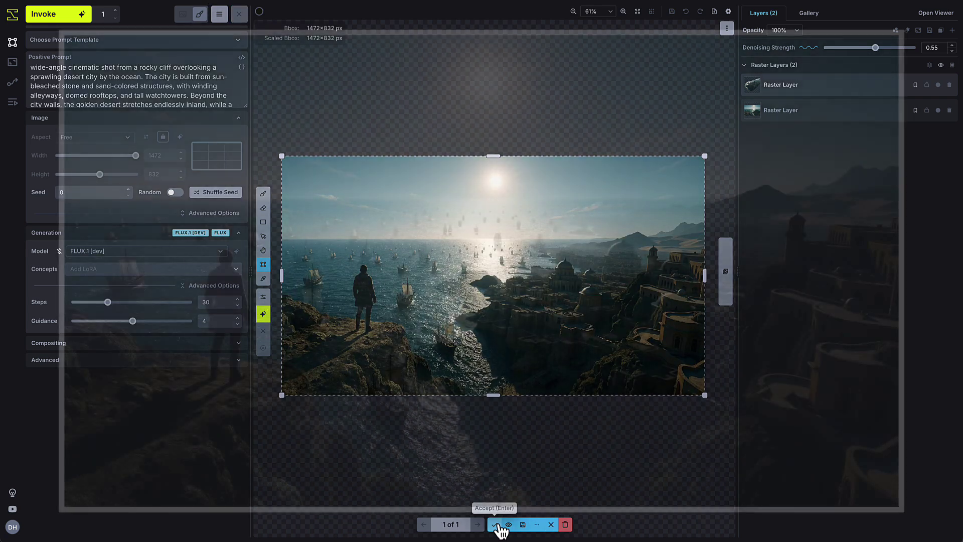
pyautogui.click(495, 524)
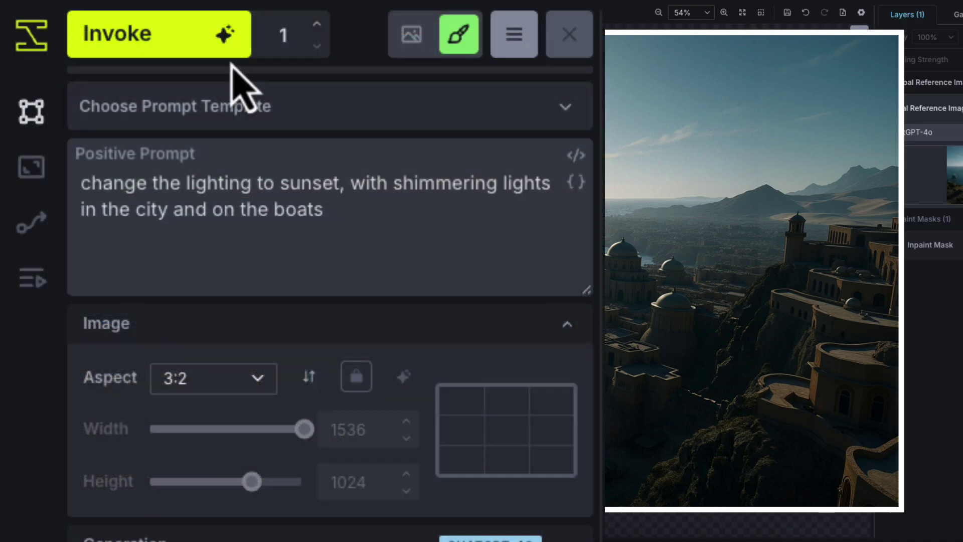
# - Relight the desert city scene as an orange sunset with glowing city and ship lights
pyautogui.click(226, 48)
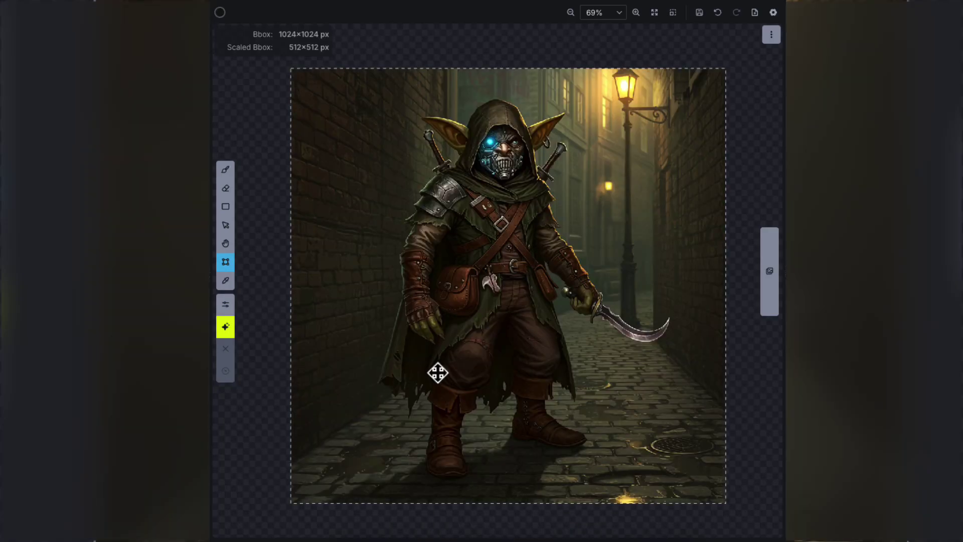
# - Generate the flaming sword and pink boots in the empty canvas space beside the goblin
pyautogui.scroll(-3, 436, 372)
pyautogui.moveTo(445, 339); pyautogui.dragTo(686, 340)
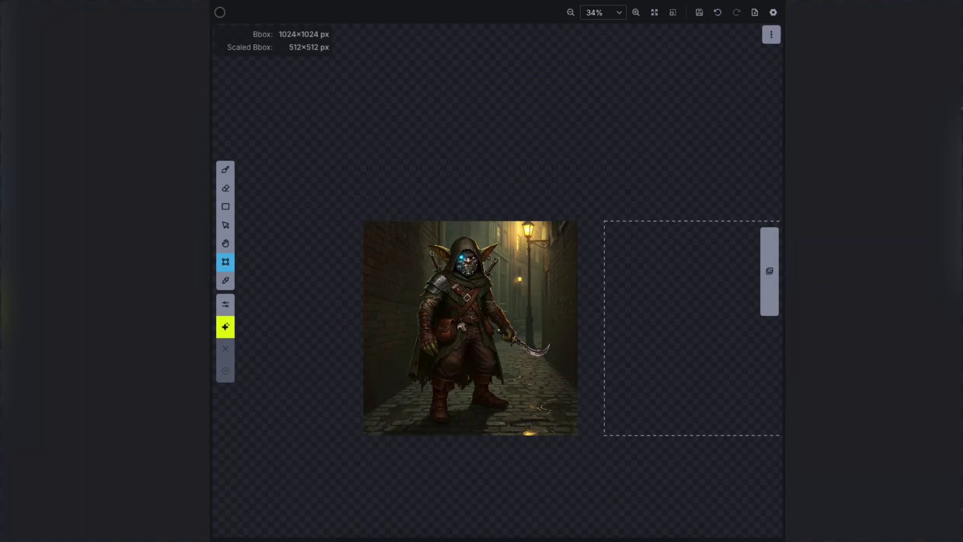
pyautogui.hotkey('ctrl', 'Return')
pyautogui.moveTo(489, 168); pyautogui.dragTo(382, 168)
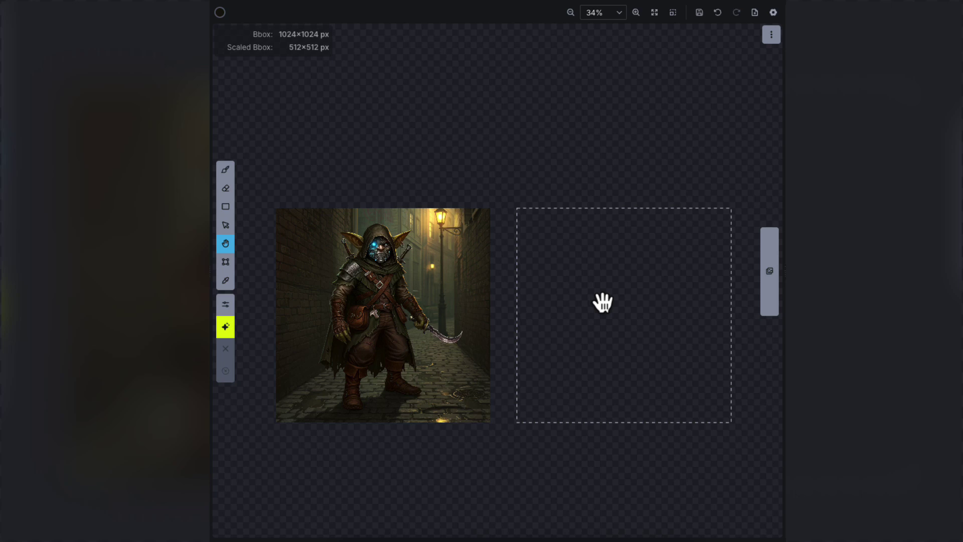
pyautogui.moveTo(602, 301); pyautogui.dragTo(601, 105)
pyautogui.press('h')
pyautogui.moveTo(481, 147); pyautogui.dragTo(479, 227)
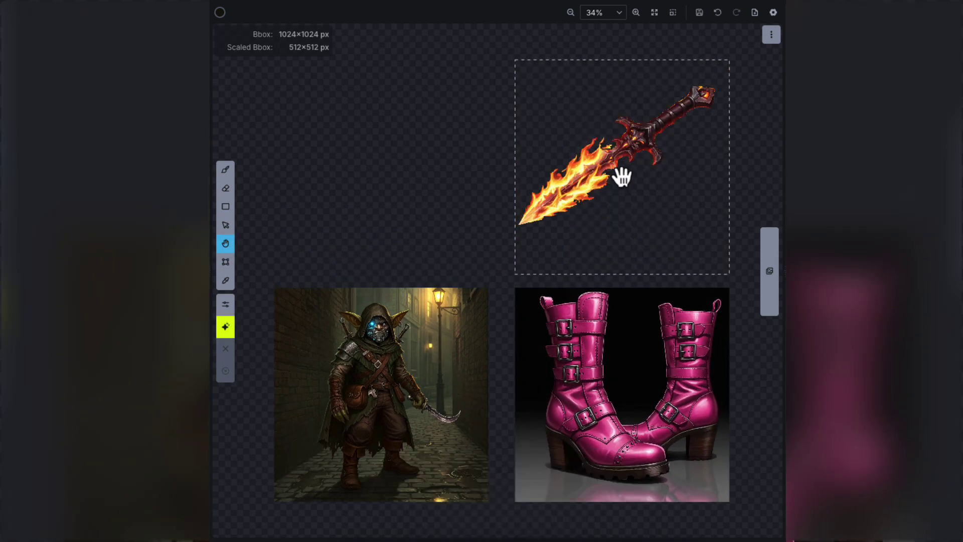
# - Move, resize and rotate the isolated flaming sword into the goblin's hand
pyautogui.press('v')
pyautogui.moveTo(619, 176); pyautogui.dragTo(456, 360)
pyautogui.hotkey('shift', 't')
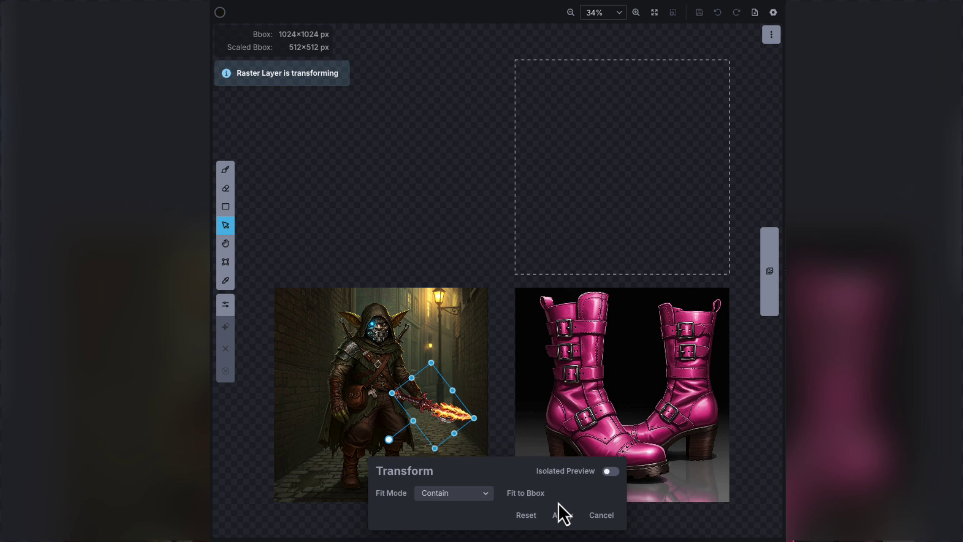
pyautogui.click(563, 515)
# - Cut out the pink boots, fit them onto the goblin's feet, and regenerate the composite
pyautogui.click(577, 402)
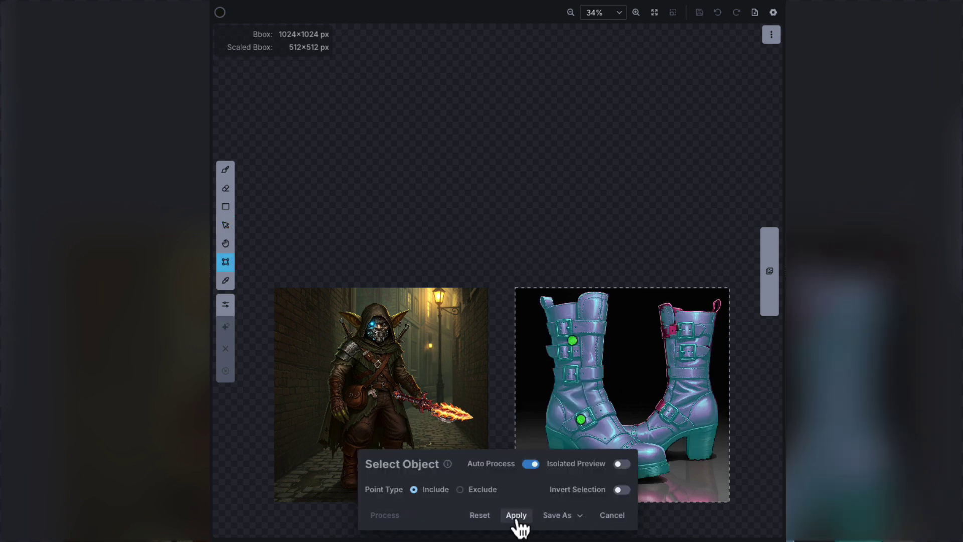
pyautogui.click(517, 515)
pyautogui.moveTo(599, 417); pyautogui.dragTo(411, 489)
pyautogui.hotkey('shift', 't')
pyautogui.moveTo(355, 503); pyautogui.dragTo(355, 491)
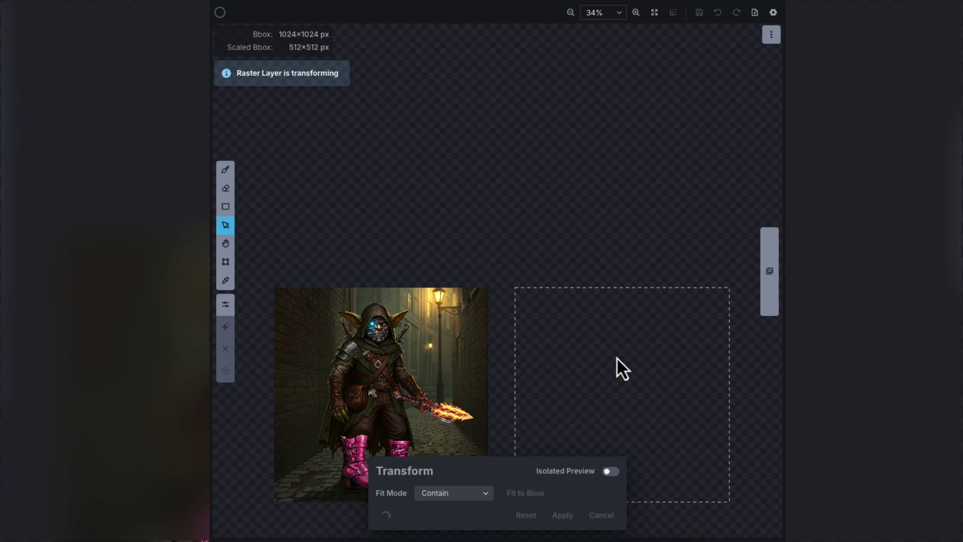
pyautogui.press('Return')
pyautogui.click(673, 12)
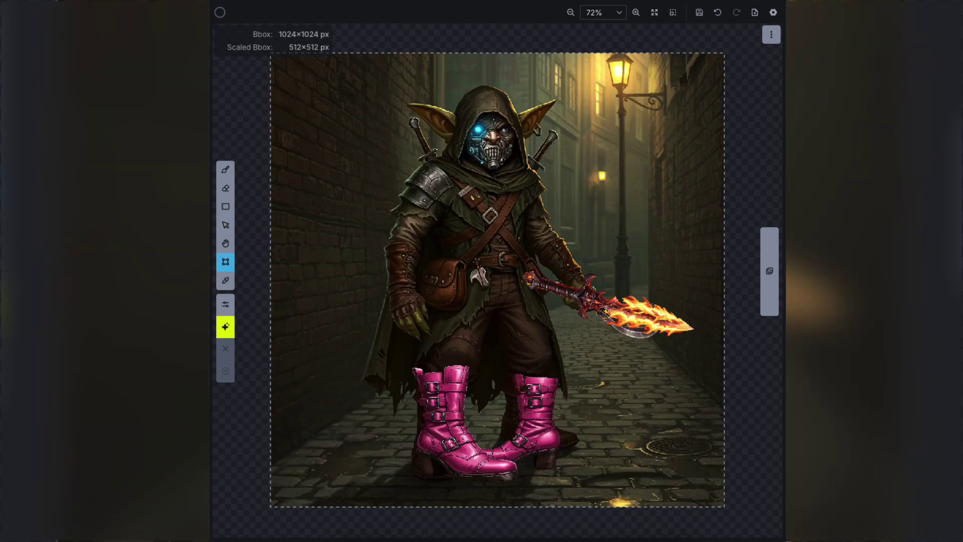
pyautogui.hotkey('ctrl', 'Return')
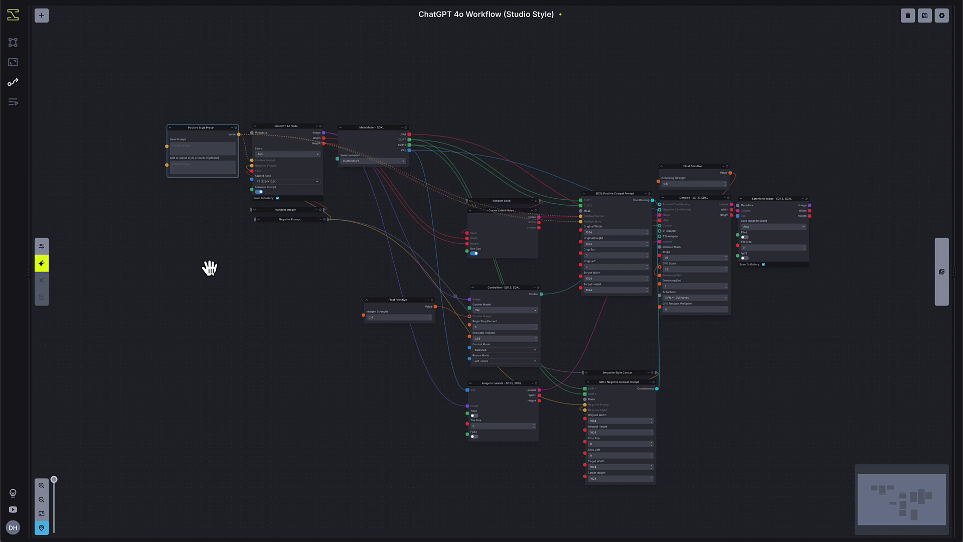
# - Scroll and pan around the Studio Style node graph to view the ice dragon example
pyautogui.scroll(5, 221, 224)
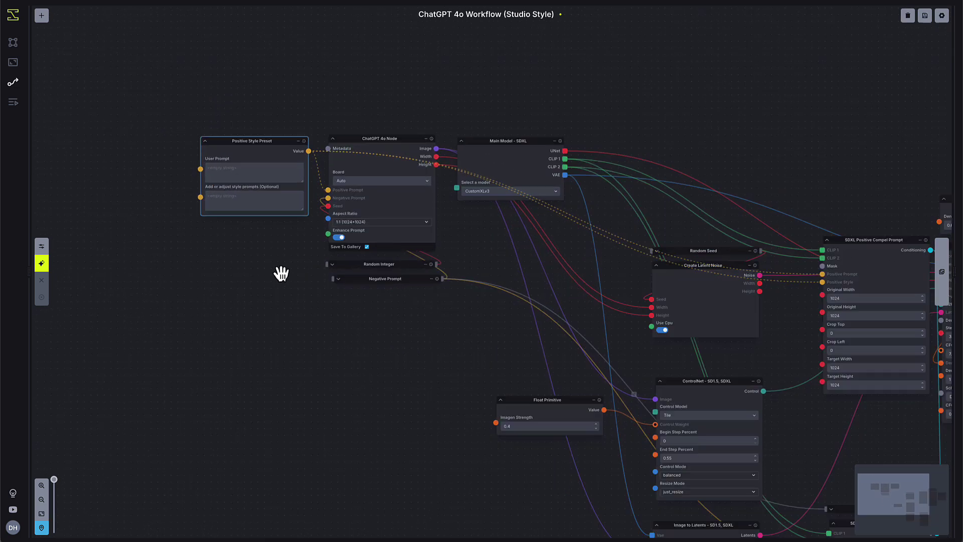
pyautogui.moveTo(285, 293); pyautogui.dragTo(282, 374)
pyautogui.scroll(2, 281, 374)
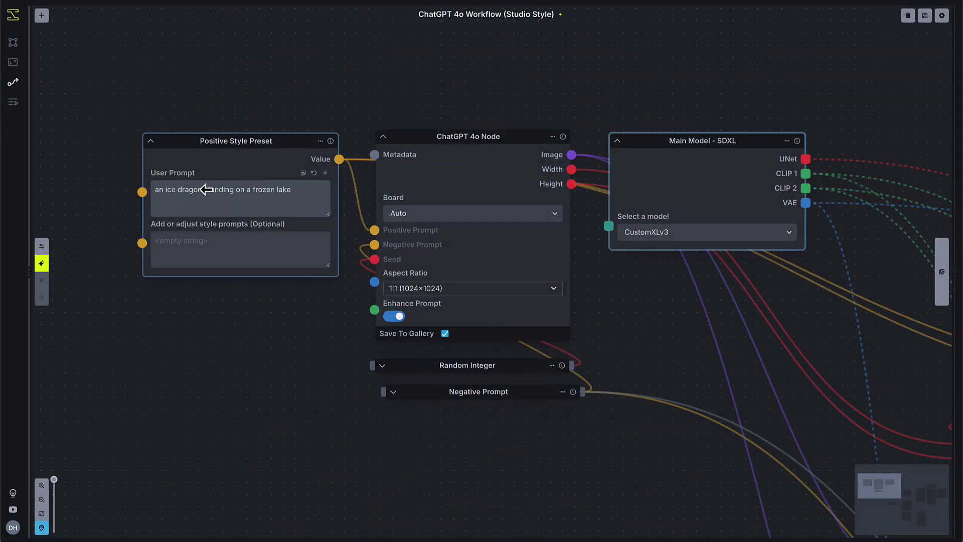
# - Add the User Prompt field to the workflow form, edit the ice dragon prompt, and run it
pyautogui.press('t')
pyautogui.scroll(-5, 502, 358)
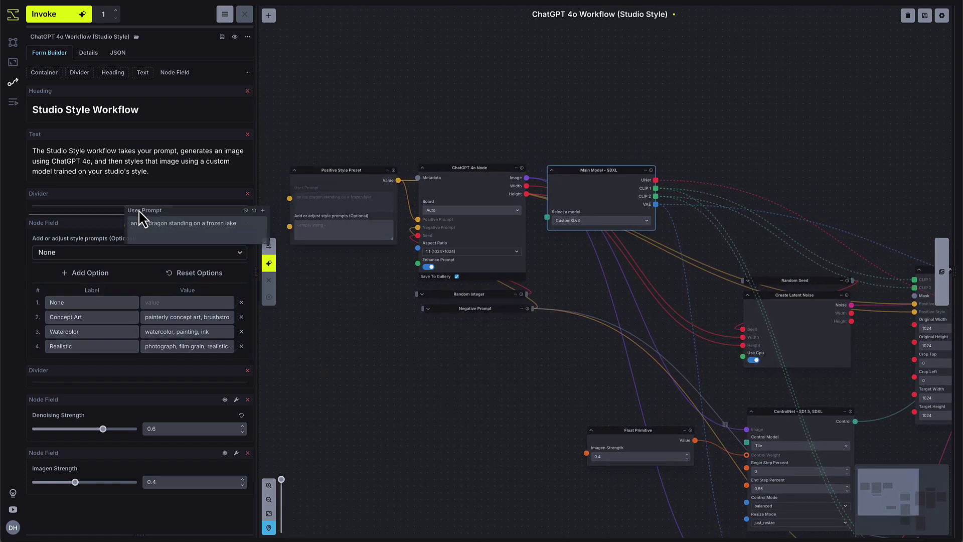
pyautogui.moveTo(140, 218); pyautogui.dragTo(138, 215)
pyautogui.click(158, 254)
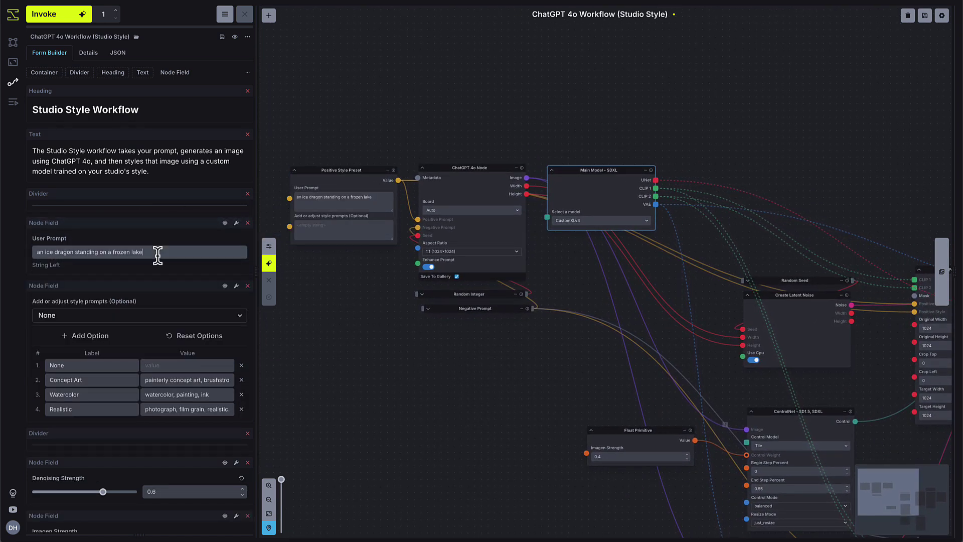
pyautogui.click(75, 15)
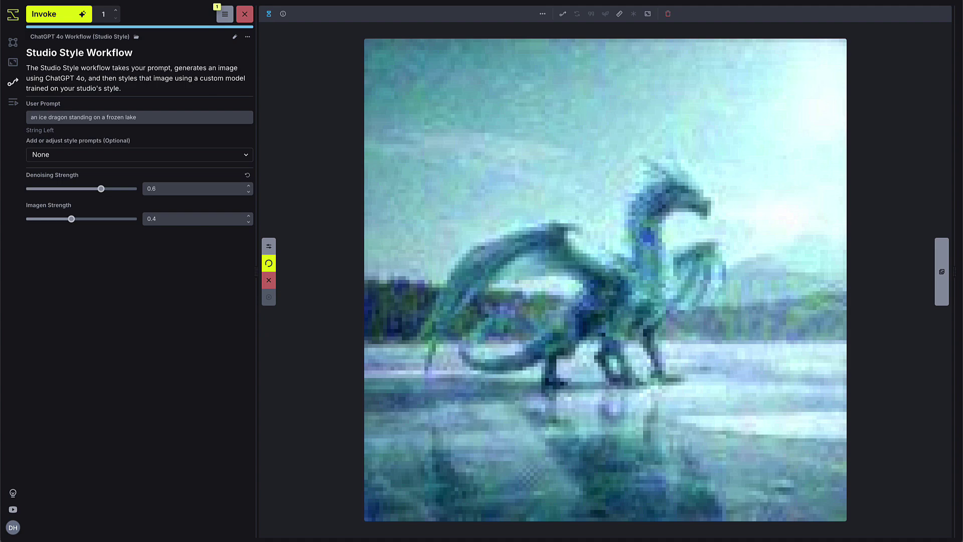